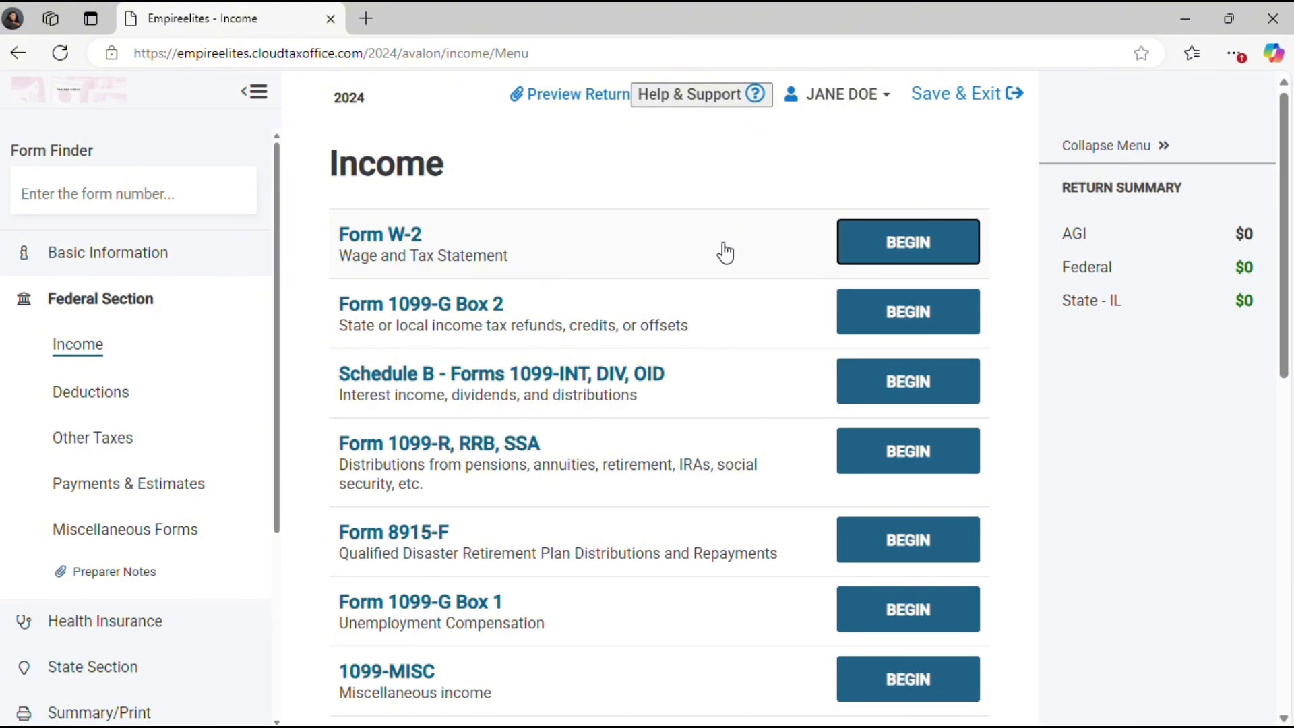
Step: Search the Form Finder for 'EXTEN' and open Form 4868 Application for Extension
{"action": "left_click", "coordinate": [847, 259]}
{"action": "scroll", "coordinate": [528, 370], "scroll_direction": "down", "scroll_amount": 3}
{"action": "scroll", "coordinate": [527, 369], "scroll_direction": "down", "scroll_amount": 3}
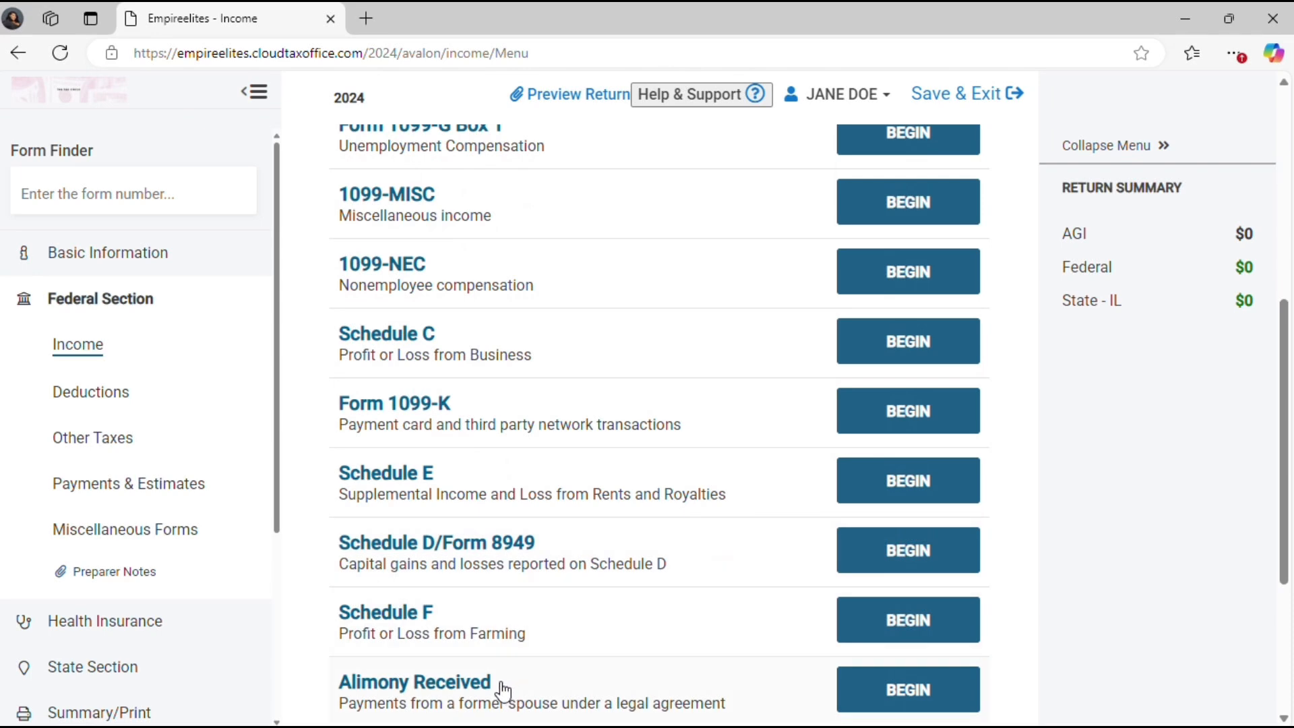
{"action": "scroll", "coordinate": [515, 642], "scroll_direction": "up", "scroll_amount": 3}
{"action": "scroll", "coordinate": [516, 642], "scroll_direction": "up", "scroll_amount": 3}
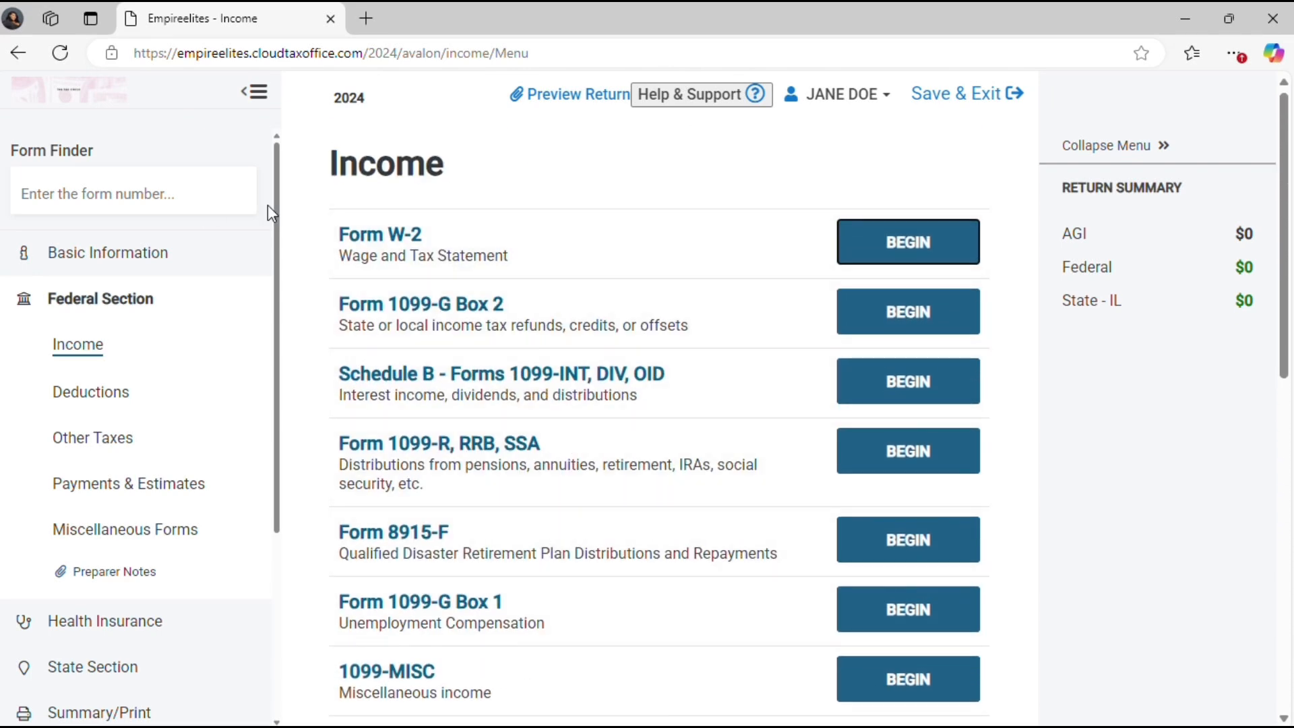
{"action": "left_click", "coordinate": [153, 194]}
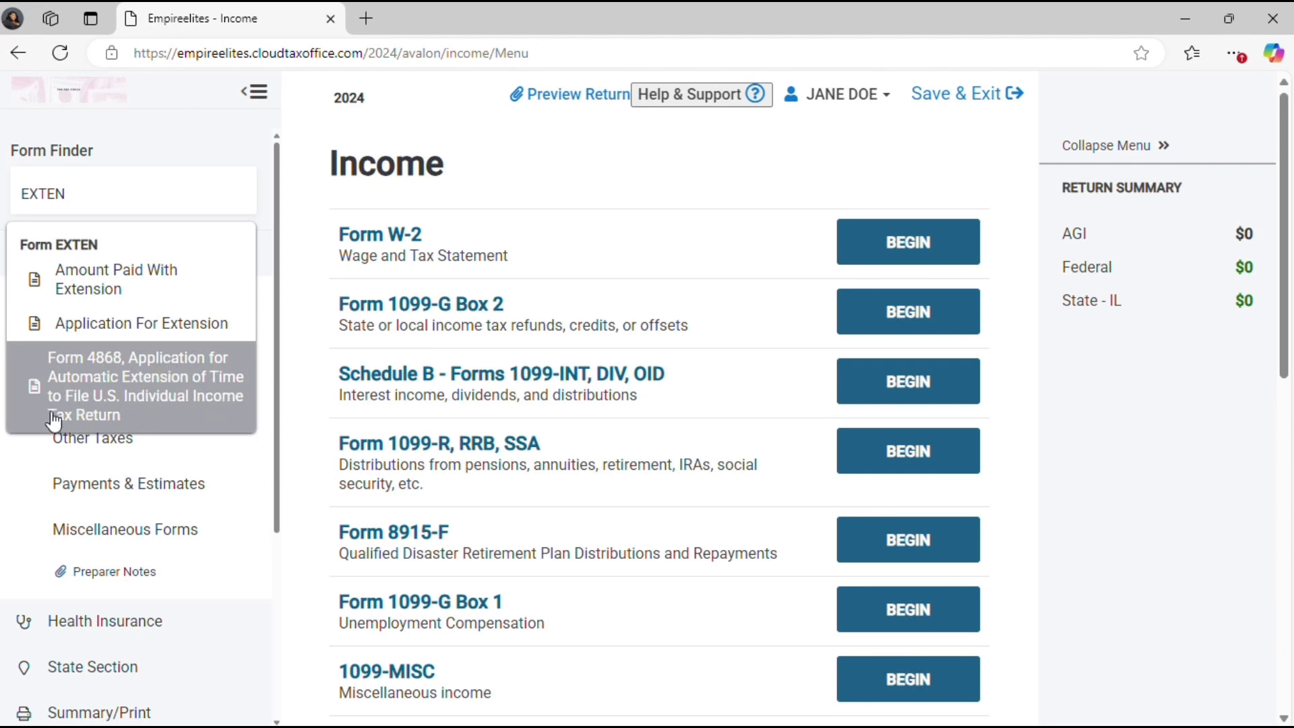
{"action": "left_click", "coordinate": [188, 419]}
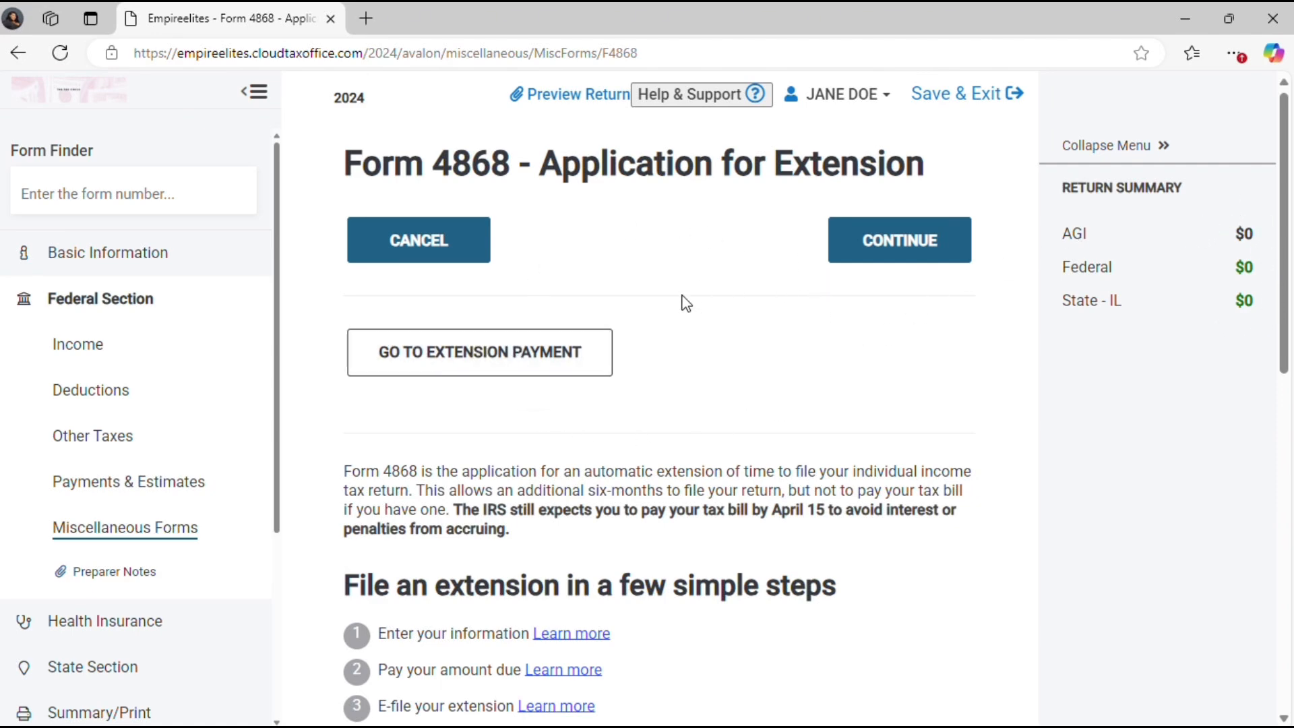
Step: Scroll down the Form 4868 page to reach the tax liability and payment fields
{"action": "scroll", "coordinate": [686, 300], "scroll_direction": "down", "scroll_amount": 3}
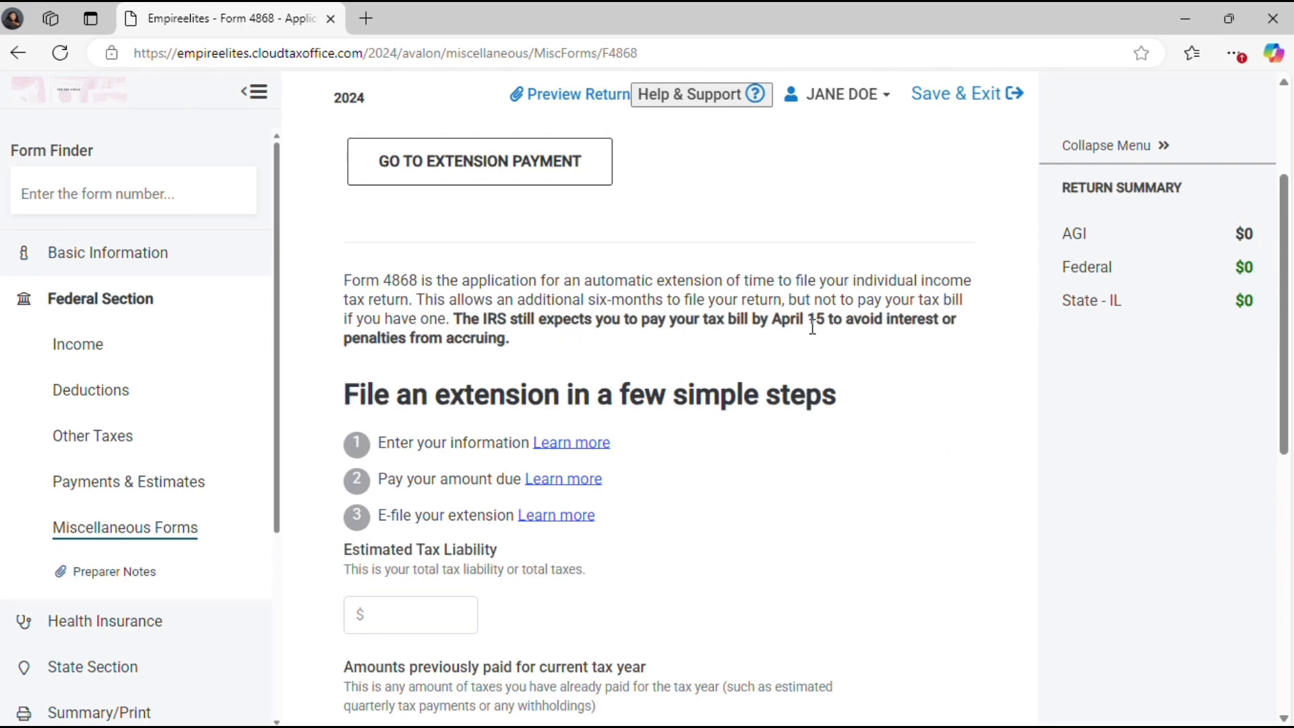
{"action": "scroll", "coordinate": [827, 373], "scroll_direction": "down", "scroll_amount": 2}
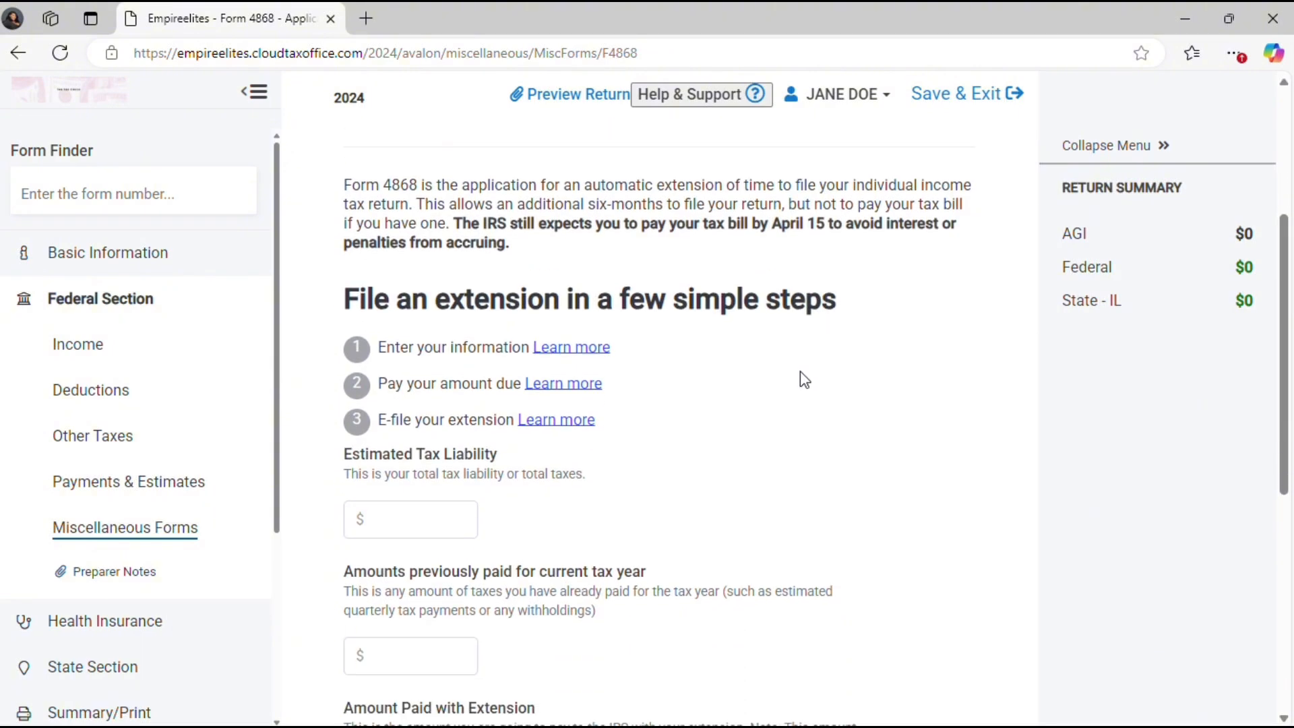
{"action": "scroll", "coordinate": [818, 384], "scroll_direction": "down", "scroll_amount": 4}
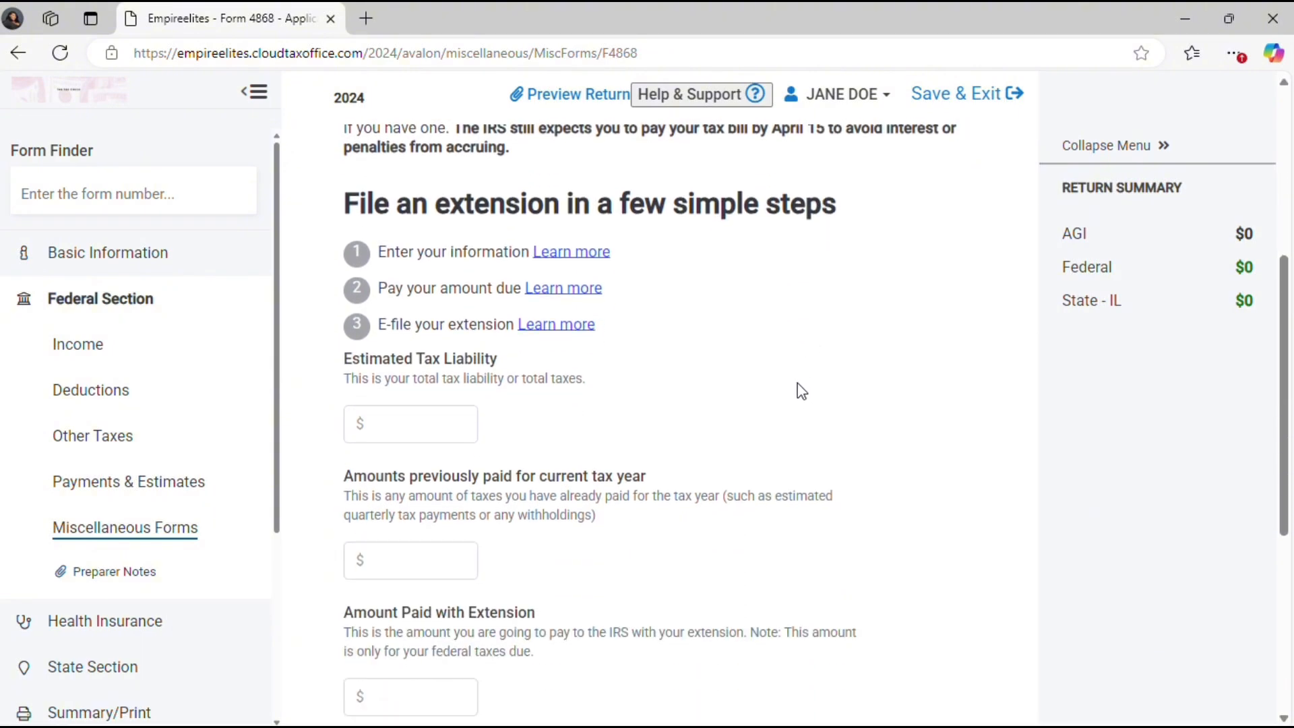
{"action": "scroll", "coordinate": [697, 353], "scroll_direction": "up", "scroll_amount": 2}
{"action": "scroll", "coordinate": [688, 397], "scroll_direction": "down", "scroll_amount": 1}
Step: Enter $0 for Estimated Tax Liability and Amounts previously paid
{"action": "left_click", "coordinate": [419, 334]}
{"action": "type", "text": "0"}
{"action": "left_click", "coordinate": [624, 472]}
{"action": "left_click", "coordinate": [418, 475]}
{"action": "type", "text": "0"}
{"action": "left_click", "coordinate": [584, 437]}
Step: Enter $0 for Amount Paid with Extension and save the form
{"action": "scroll", "coordinate": [585, 438], "scroll_direction": "down", "scroll_amount": 1}
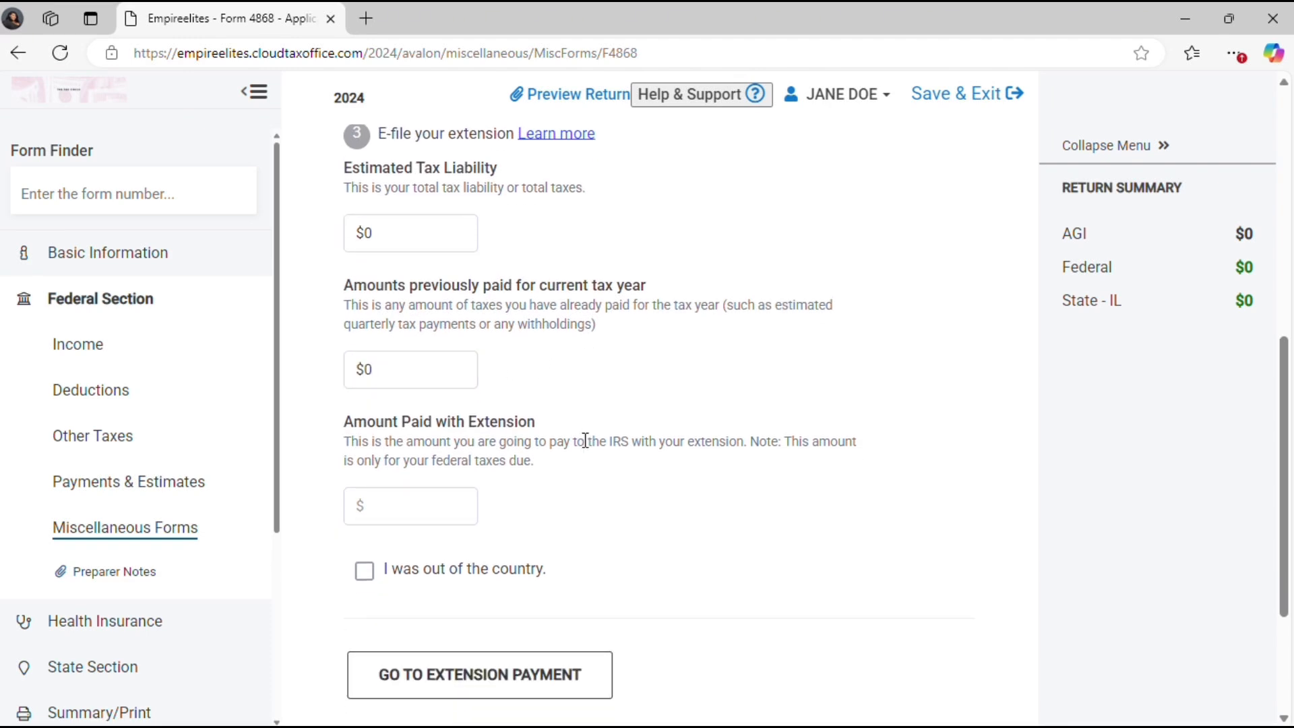
{"action": "scroll", "coordinate": [584, 438], "scroll_direction": "down", "scroll_amount": 1}
{"action": "left_click", "coordinate": [455, 413]}
{"action": "type", "text": "0"}
{"action": "left_click", "coordinate": [740, 414]}
{"action": "scroll", "coordinate": [806, 530], "scroll_direction": "down", "scroll_amount": 1}
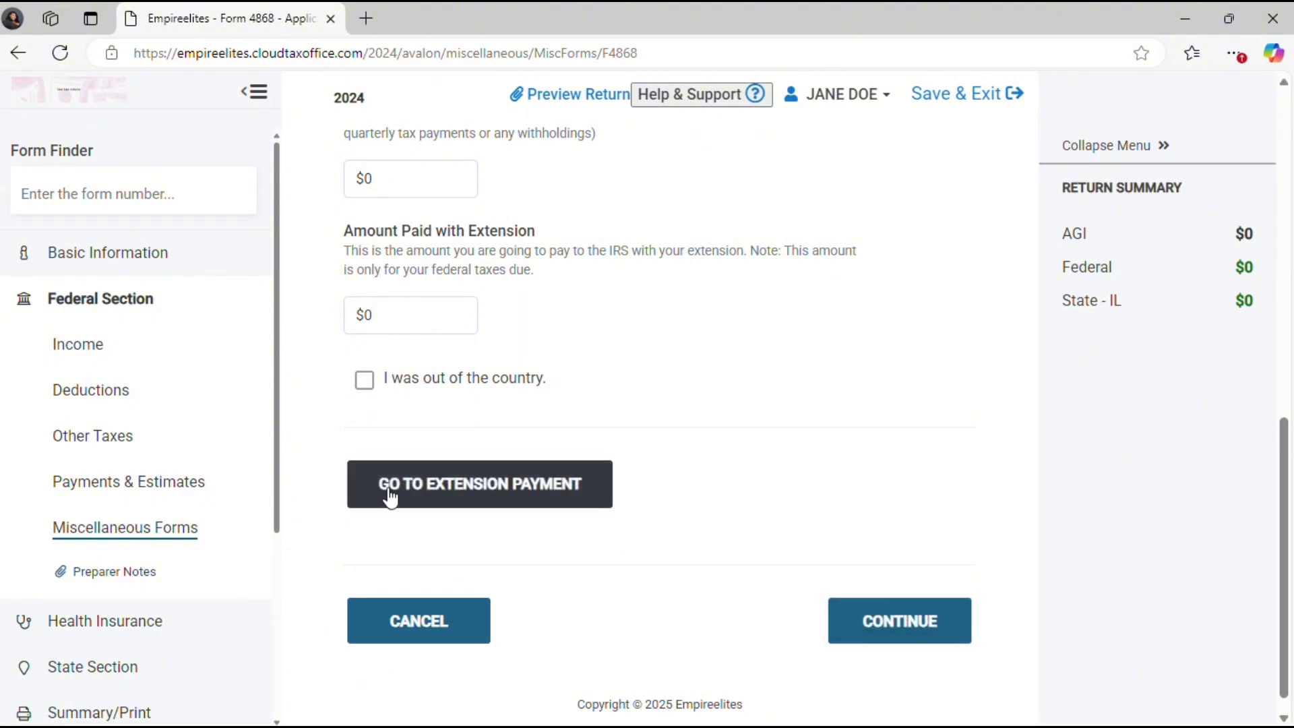
{"action": "left_click", "coordinate": [883, 617]}
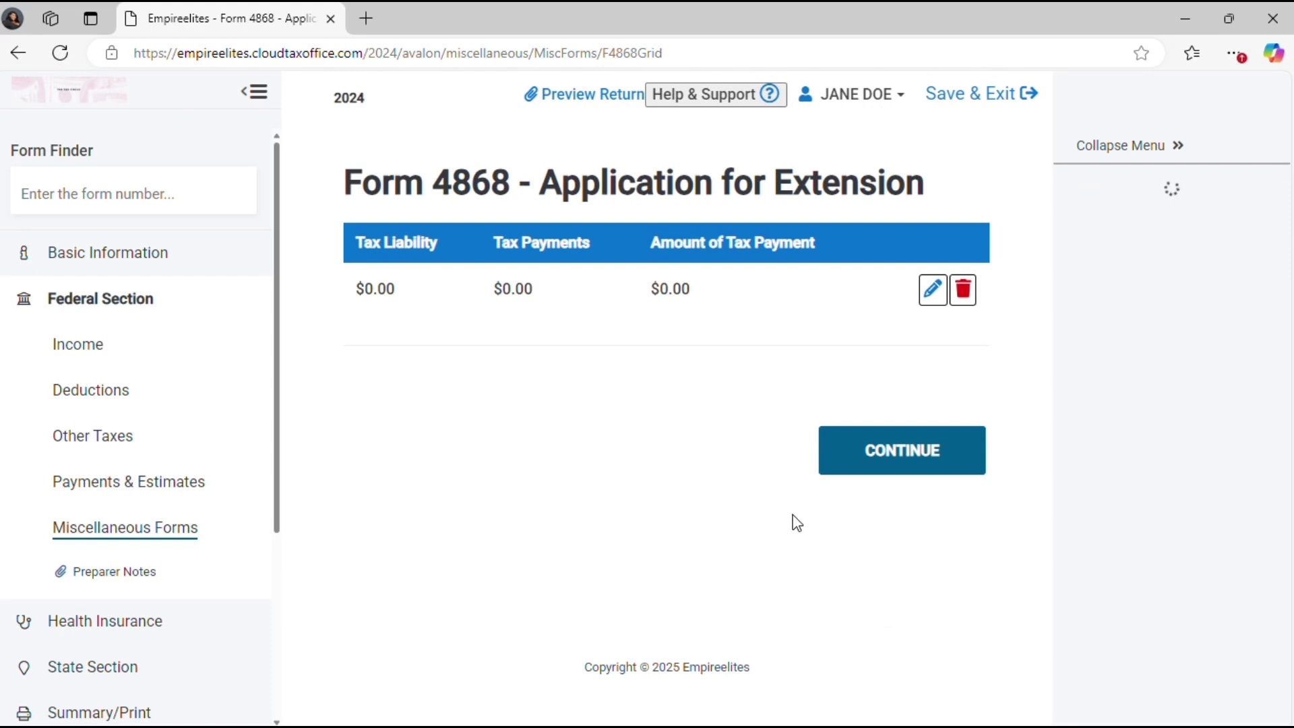
Step: Accept the $0.00 Form 4868 entry and finish Miscellaneous Forms to run the return check
{"action": "left_click", "coordinate": [900, 470]}
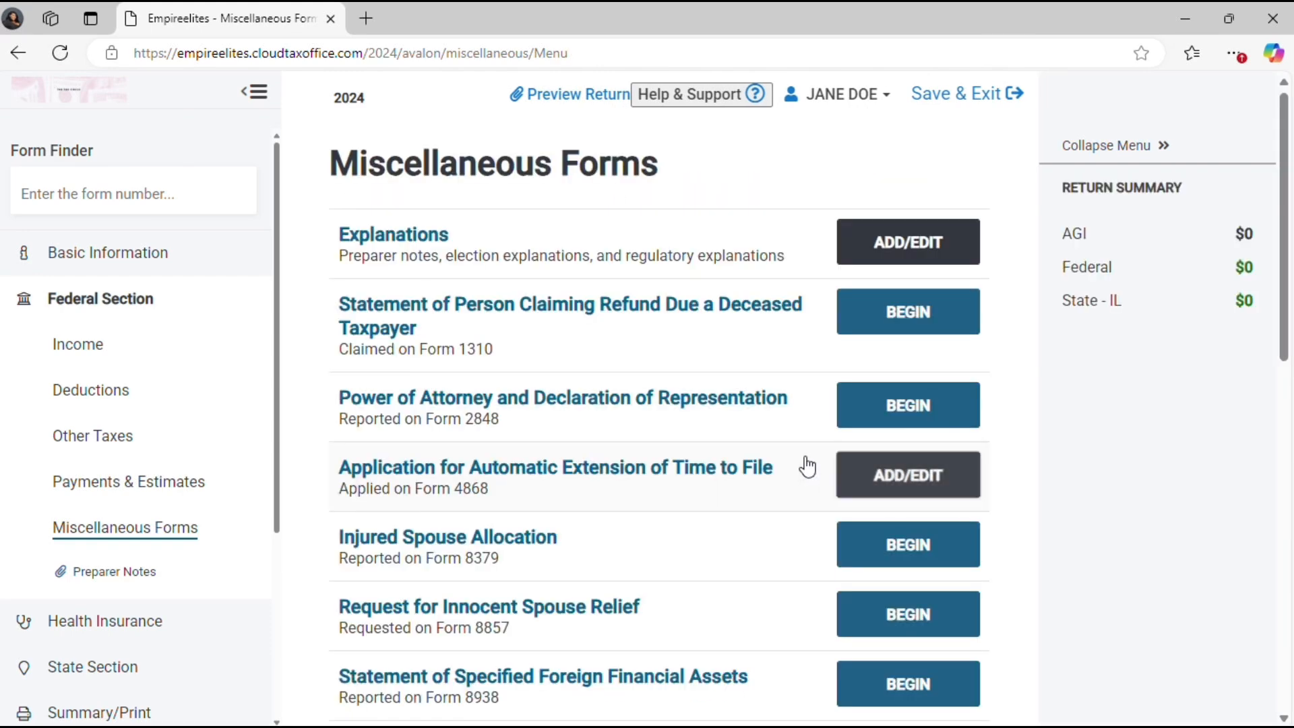
{"action": "scroll", "coordinate": [720, 255], "scroll_direction": "down", "scroll_amount": 10}
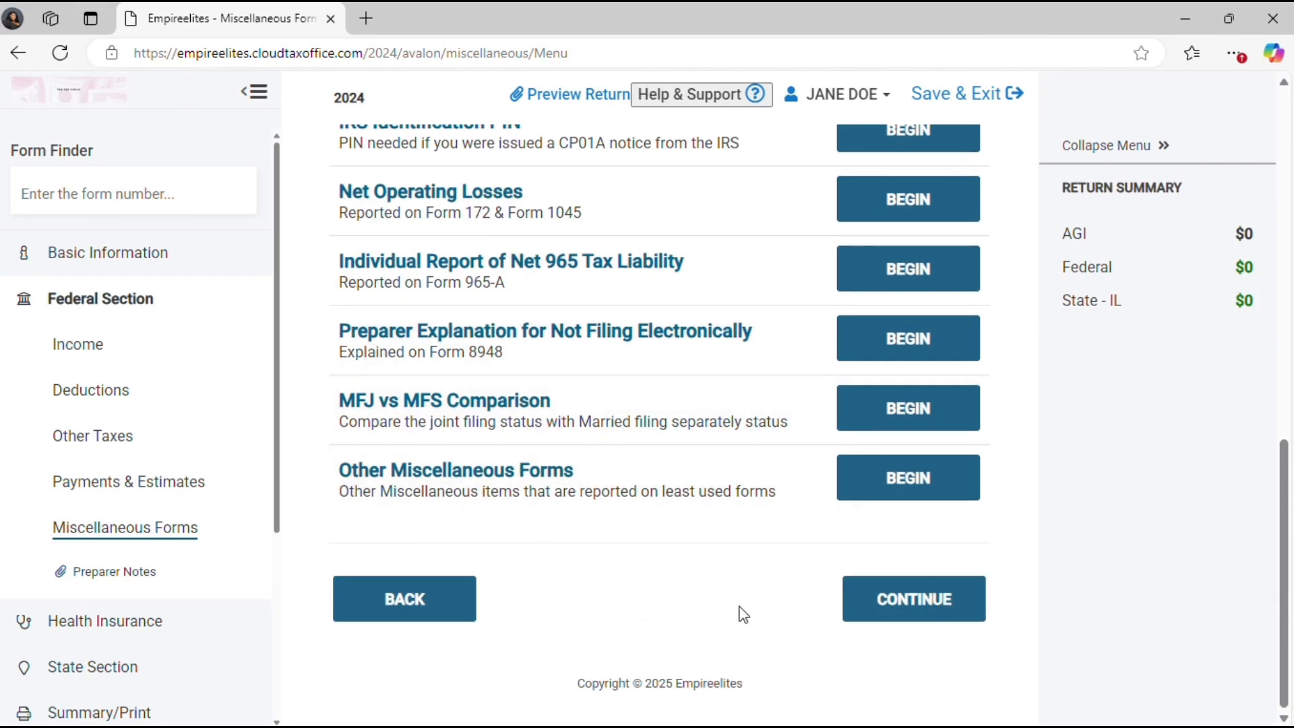
{"action": "left_click", "coordinate": [896, 610]}
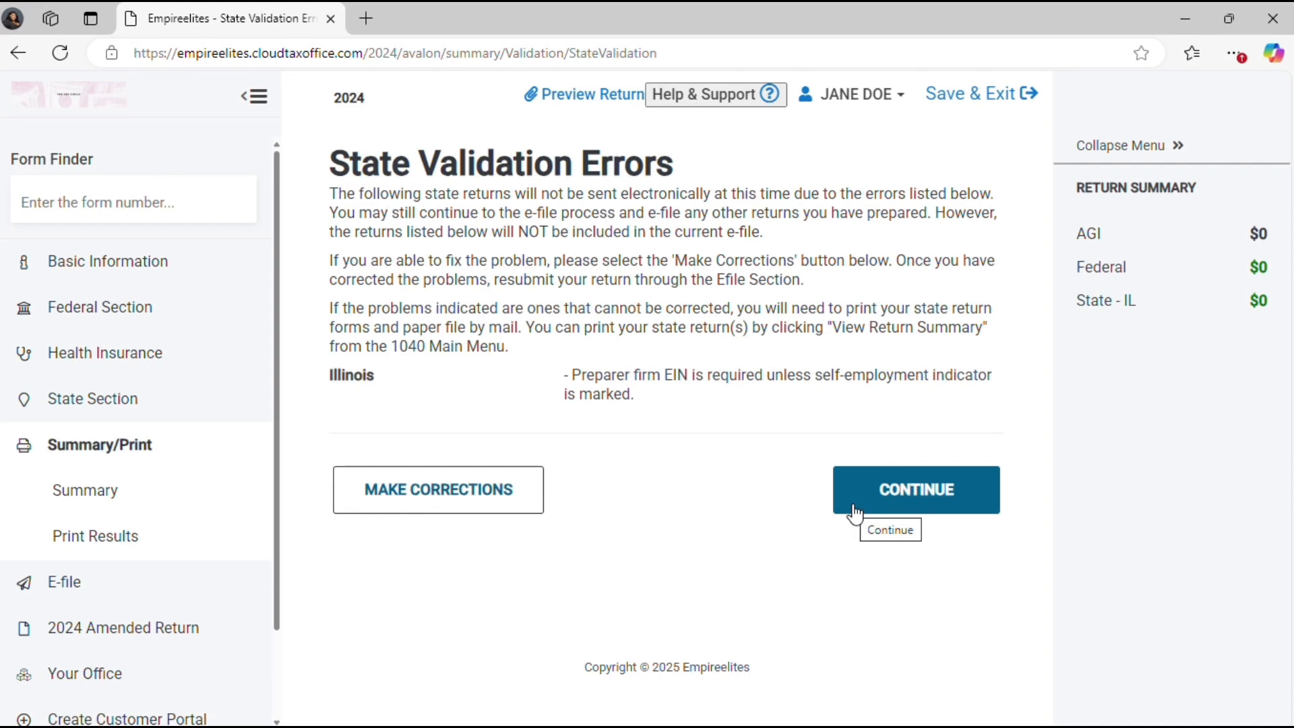
Step: Delete the Illinois resident state return and continue to the federal return summary
{"action": "left_click", "coordinate": [461, 504]}
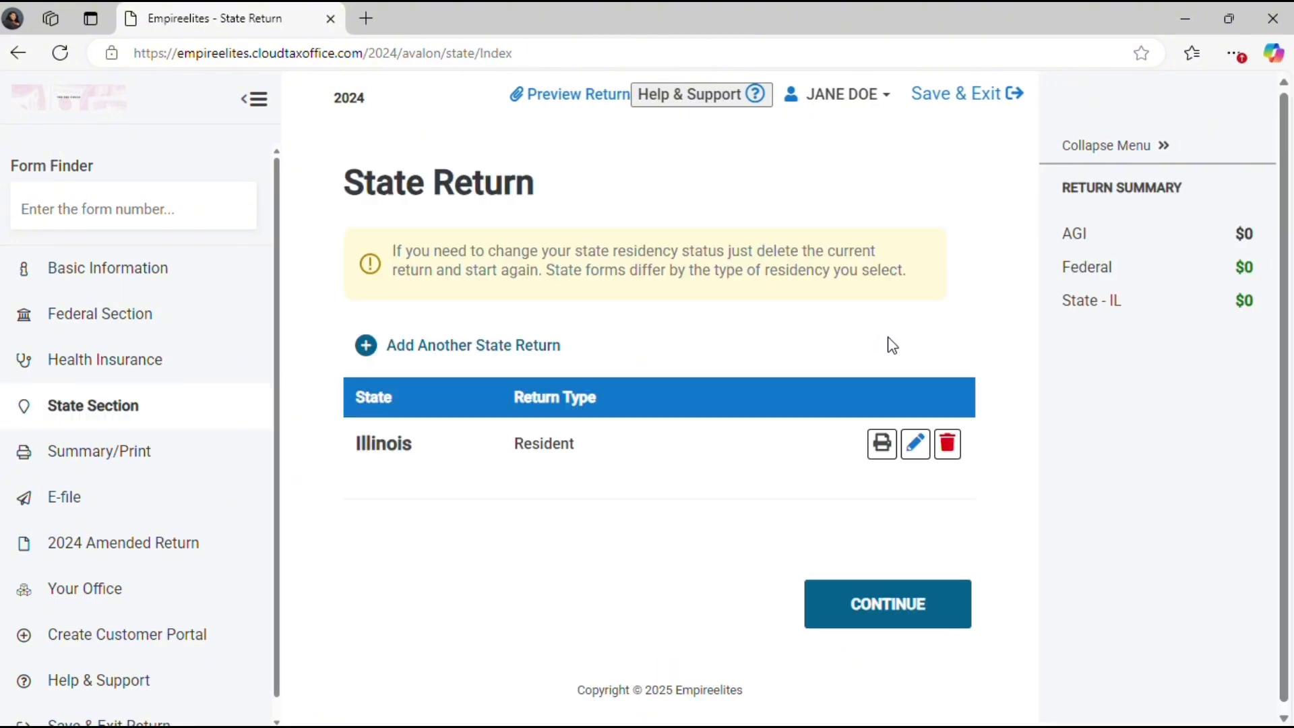
{"action": "left_click", "coordinate": [949, 447]}
{"action": "left_click", "coordinate": [905, 382]}
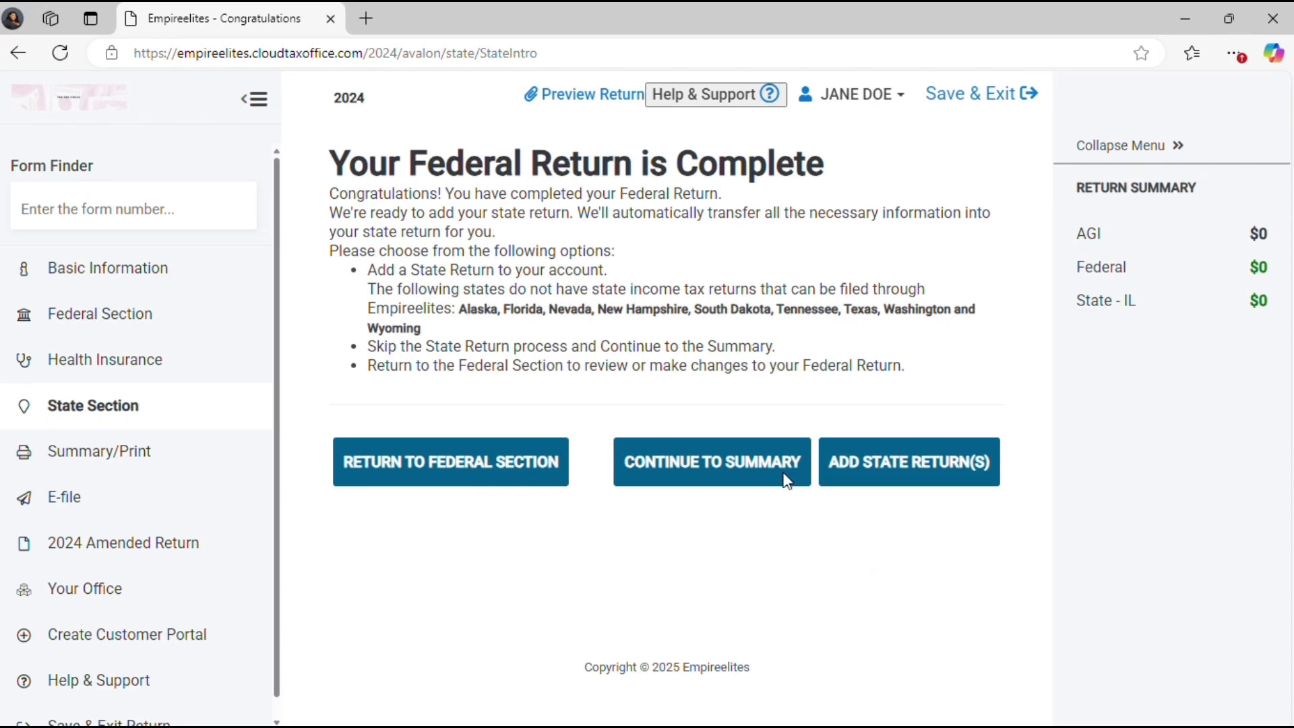
{"action": "left_click", "coordinate": [786, 481]}
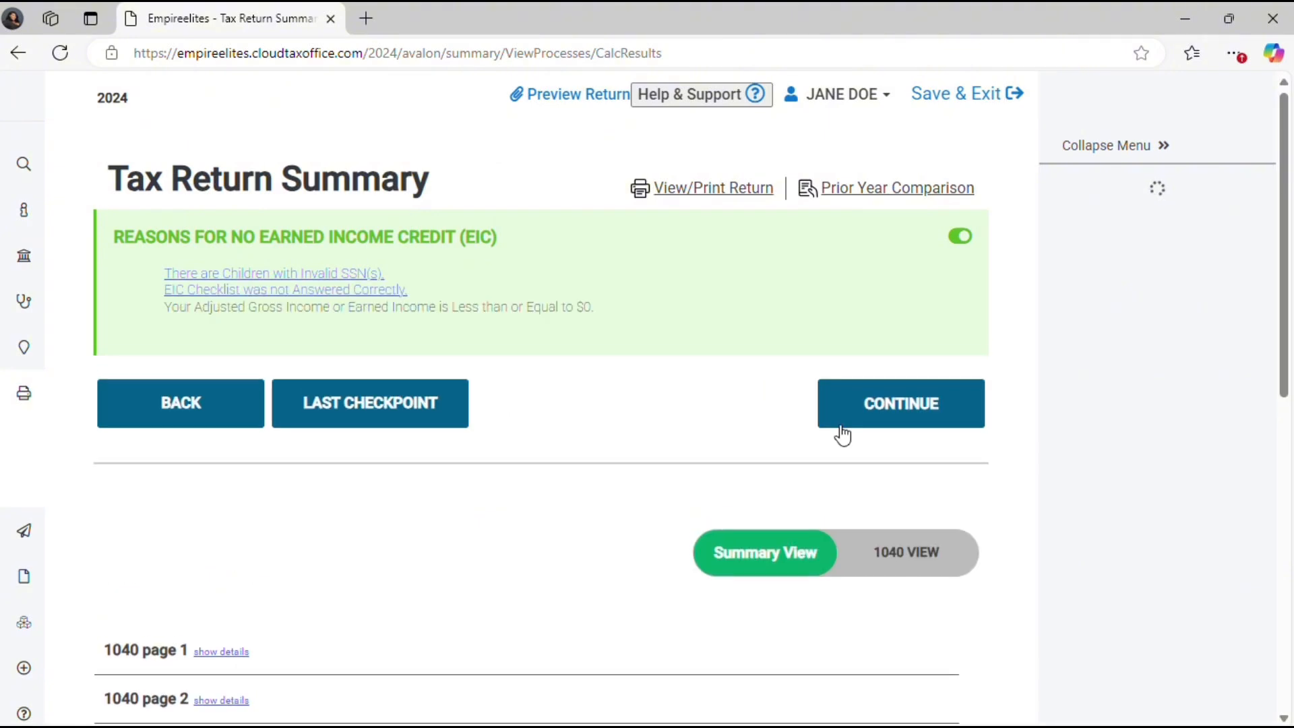
Step: Choose File Extension for e-filing and tick 'I Understand' on the balance-due notice
{"action": "left_click", "coordinate": [896, 421]}
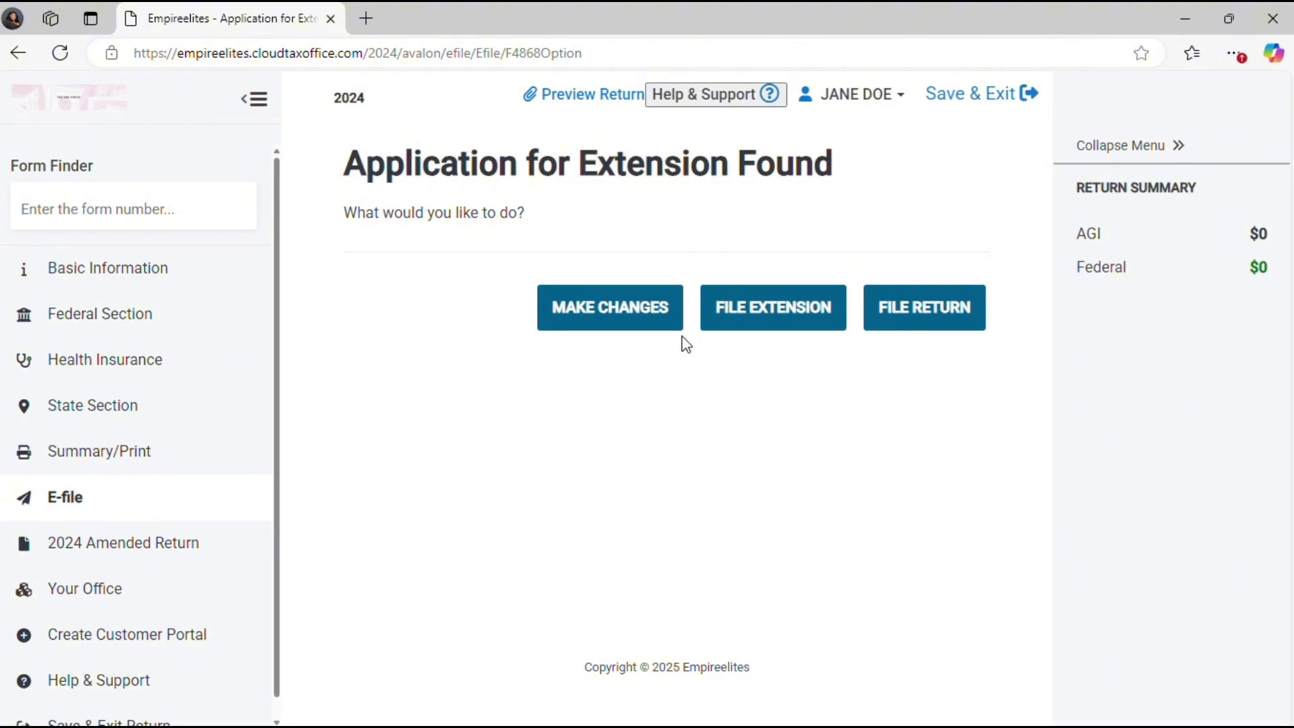
{"action": "left_click", "coordinate": [751, 333]}
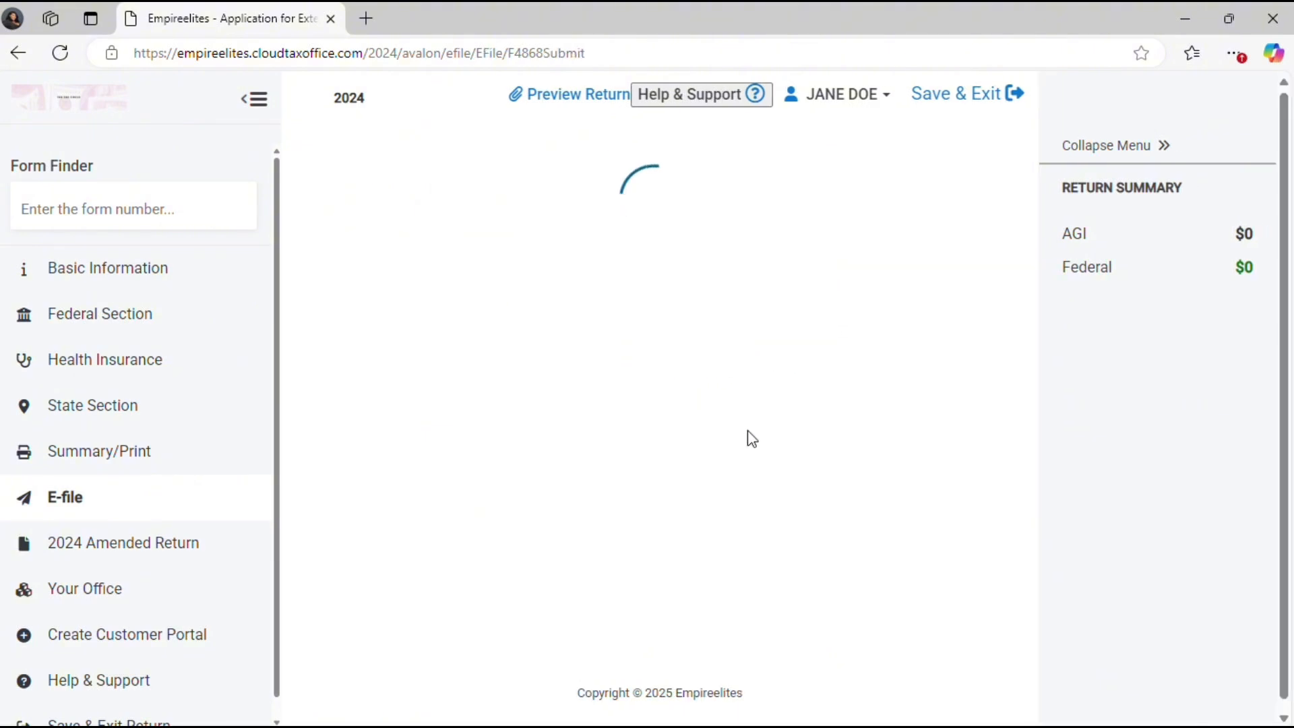
{"action": "left_click", "coordinate": [364, 349]}
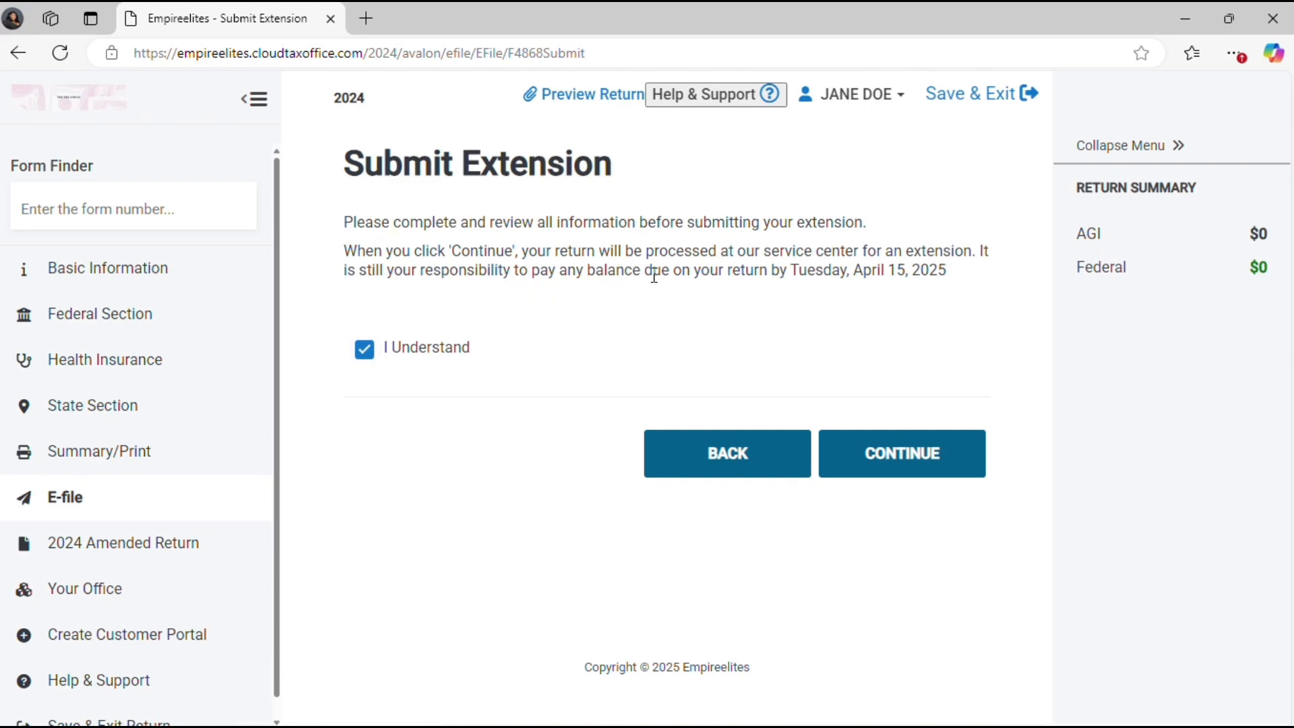
Step: Tick the 'I have reviewed' consent checkbox on the review page
{"action": "left_click", "coordinate": [904, 470]}
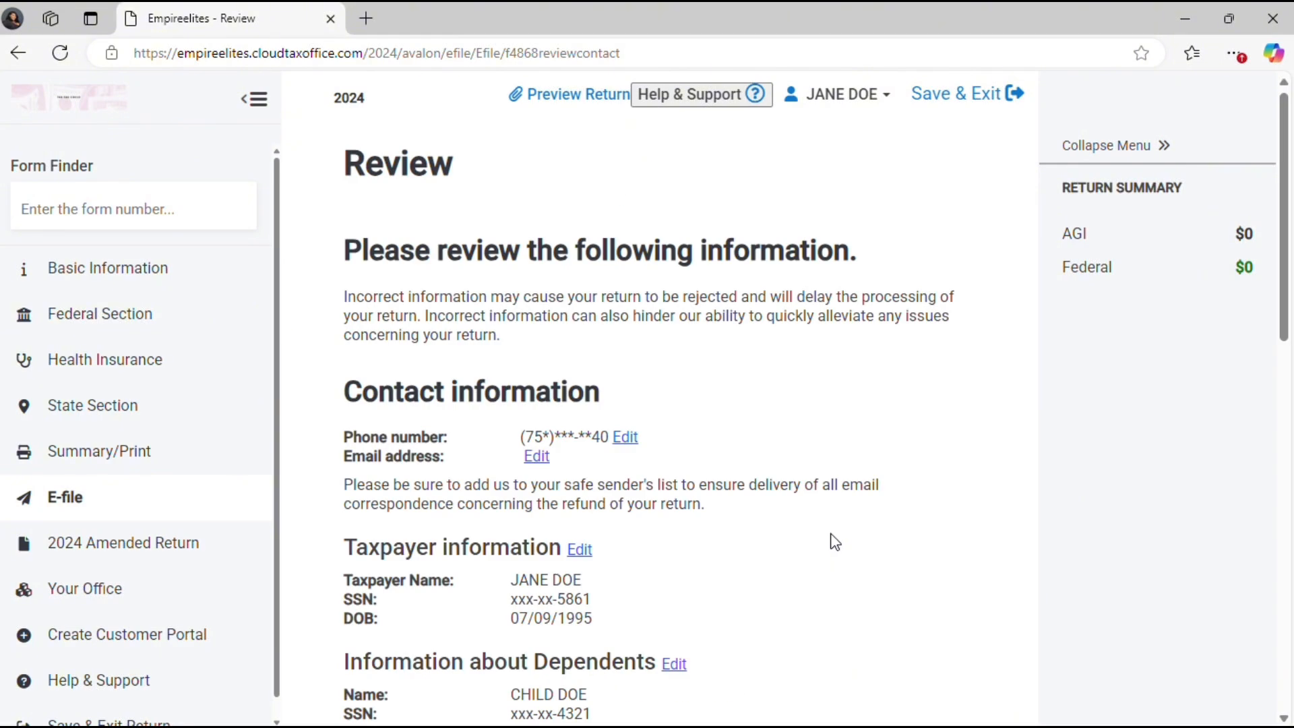
{"action": "scroll", "coordinate": [659, 280], "scroll_direction": "down", "scroll_amount": 8}
{"action": "scroll", "coordinate": [578, 341], "scroll_direction": "down", "scroll_amount": 5}
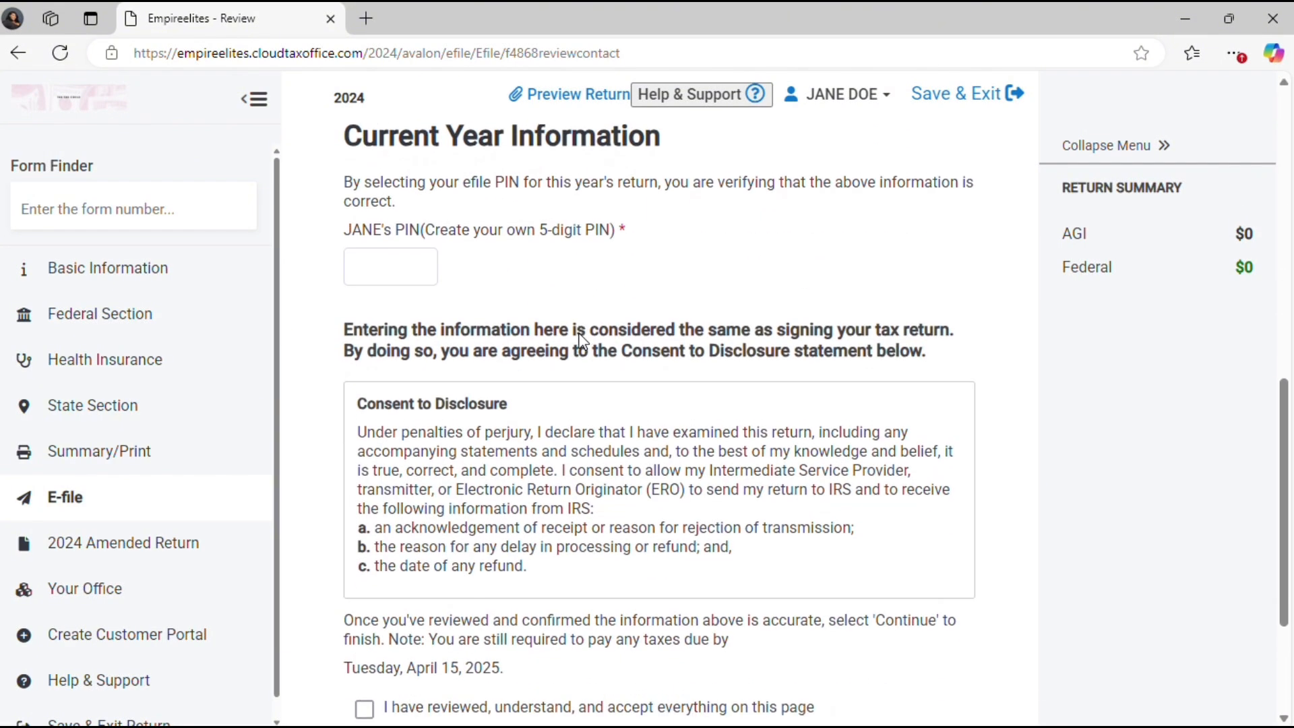
{"action": "scroll", "coordinate": [584, 301], "scroll_direction": "up", "scroll_amount": 3}
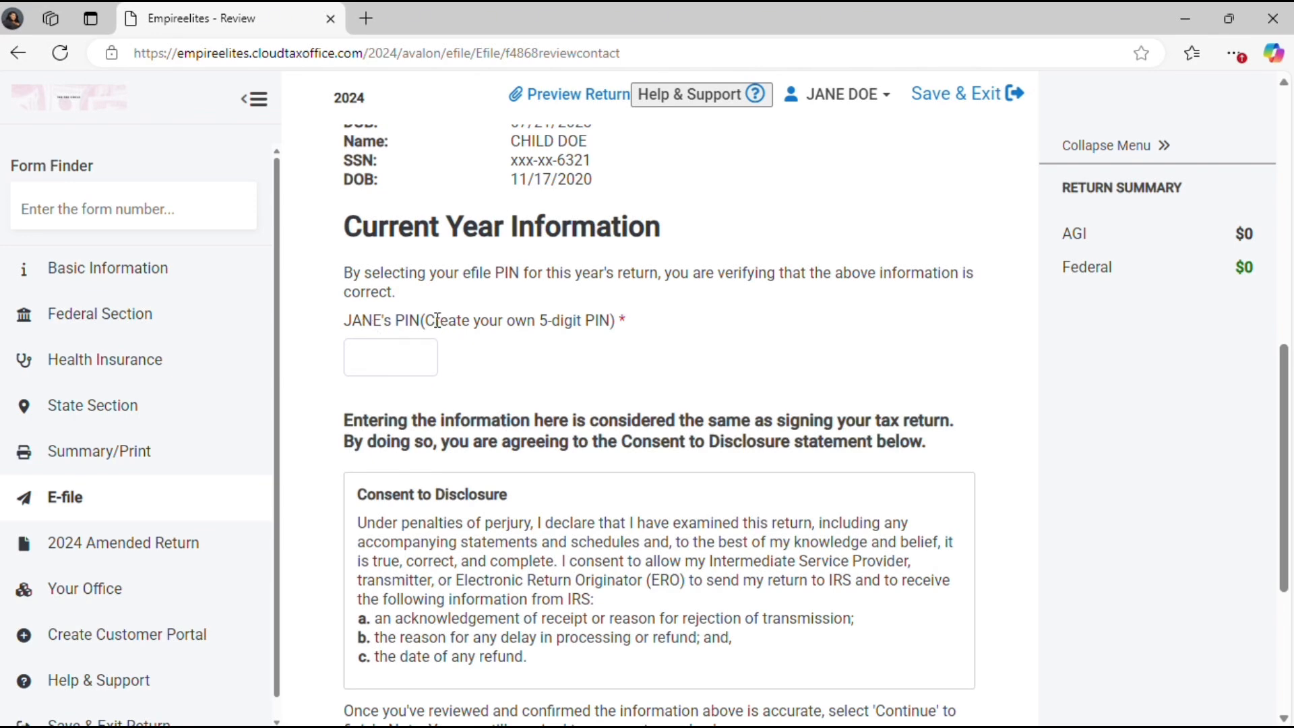
{"action": "scroll", "coordinate": [685, 328], "scroll_direction": "down", "scroll_amount": 2}
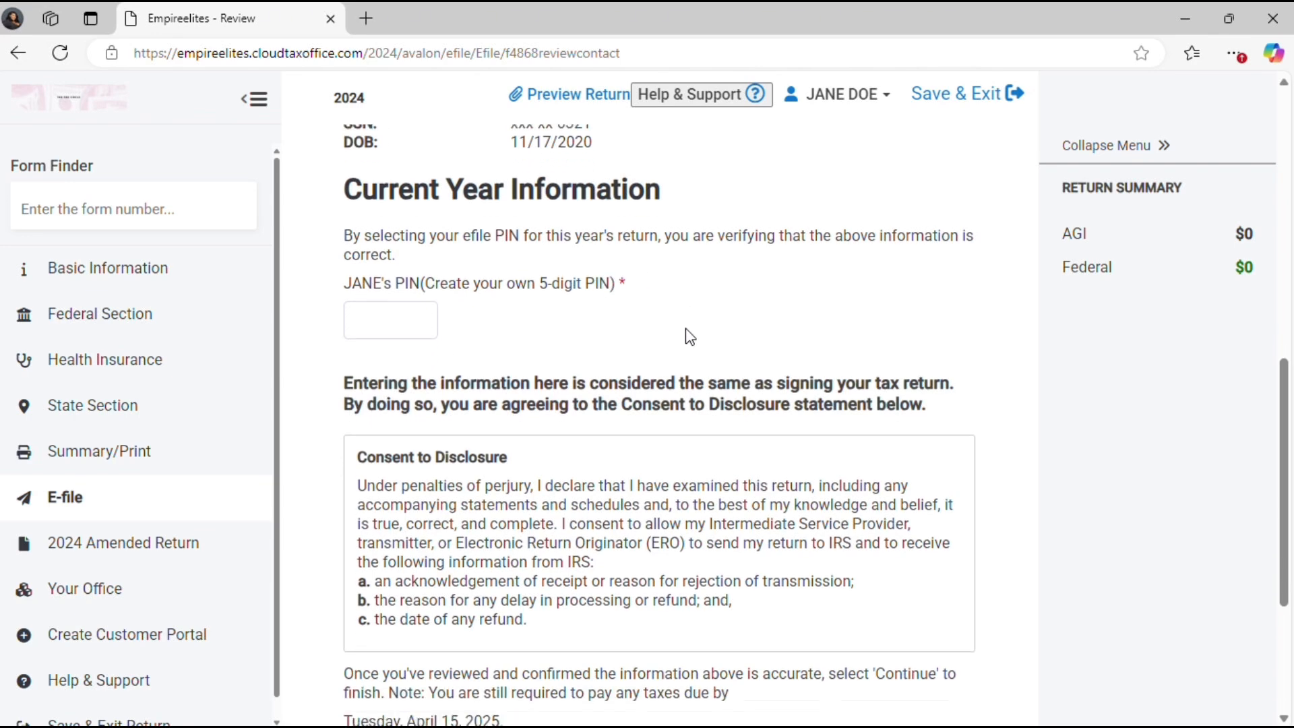
{"action": "scroll", "coordinate": [459, 265], "scroll_direction": "down", "scroll_amount": 3}
{"action": "left_click", "coordinate": [365, 517]}
Step: Enter the taxpayer's five-digit e-file PIN and submit the Form 4868 extension
{"action": "scroll", "coordinate": [752, 571], "scroll_direction": "up", "scroll_amount": 4}
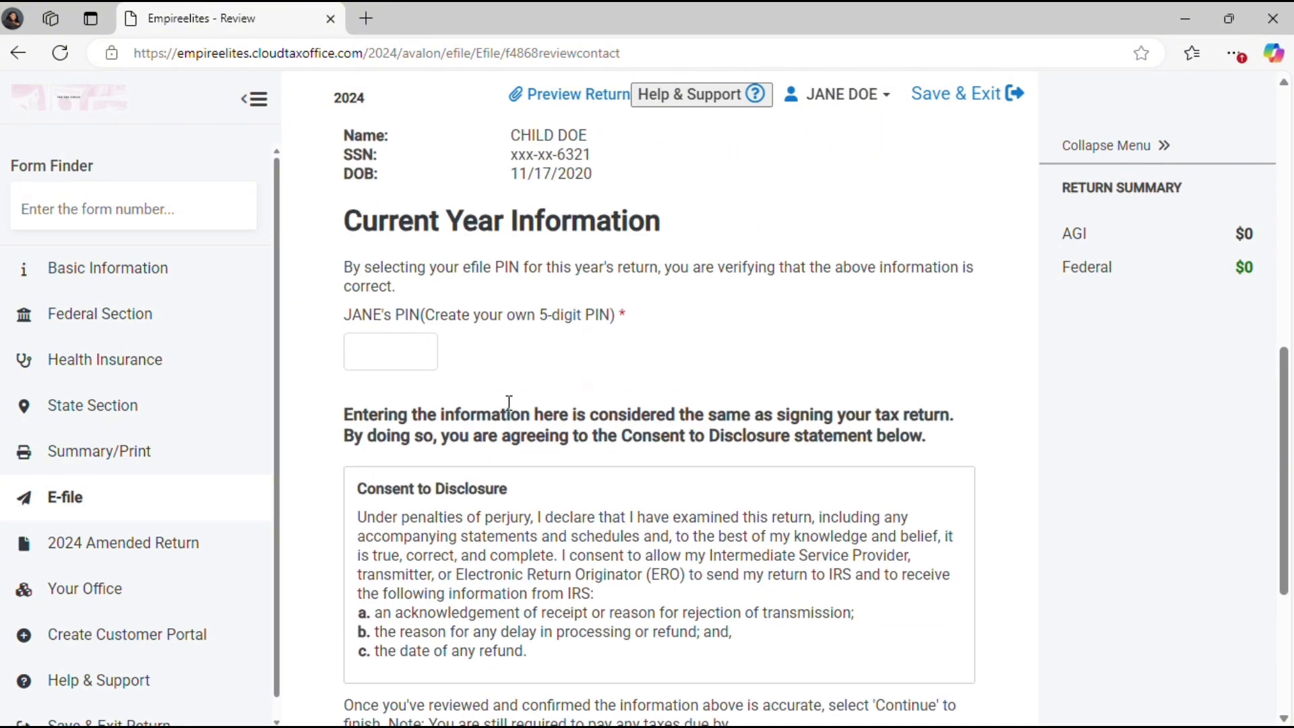
{"action": "left_click", "coordinate": [398, 360]}
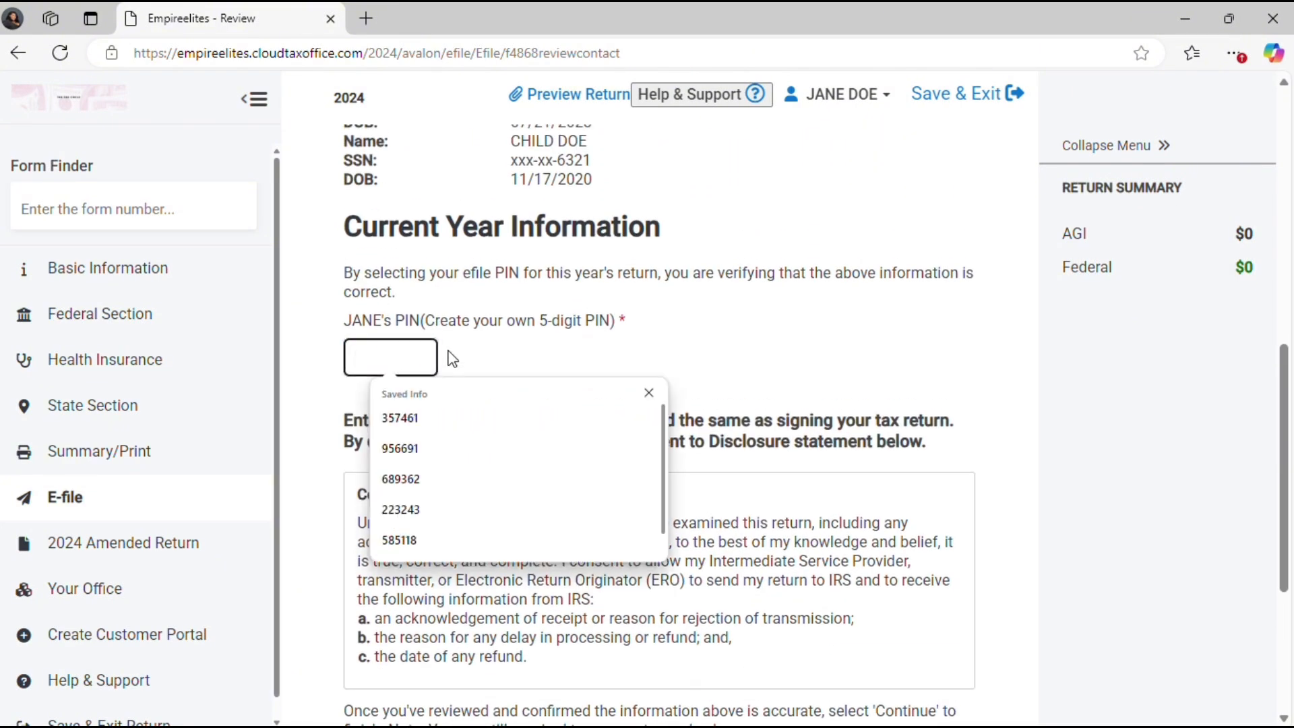
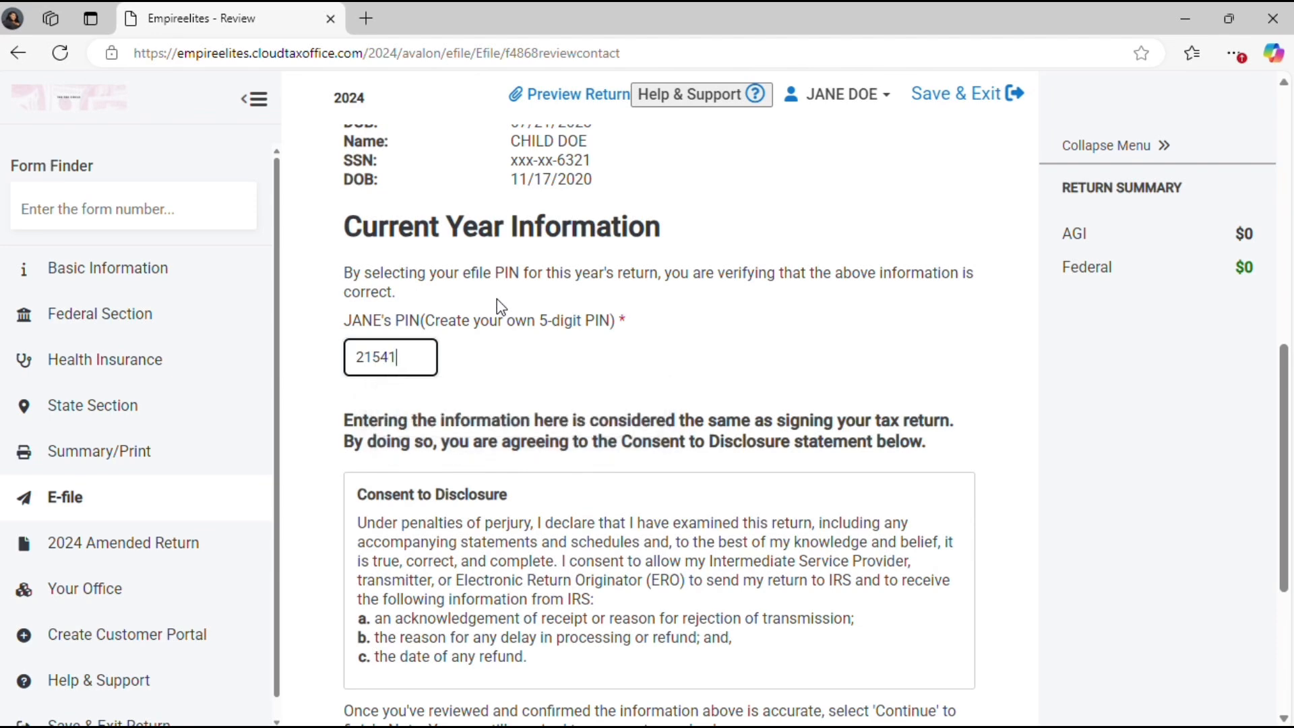
{"action": "left_click", "coordinate": [985, 347]}
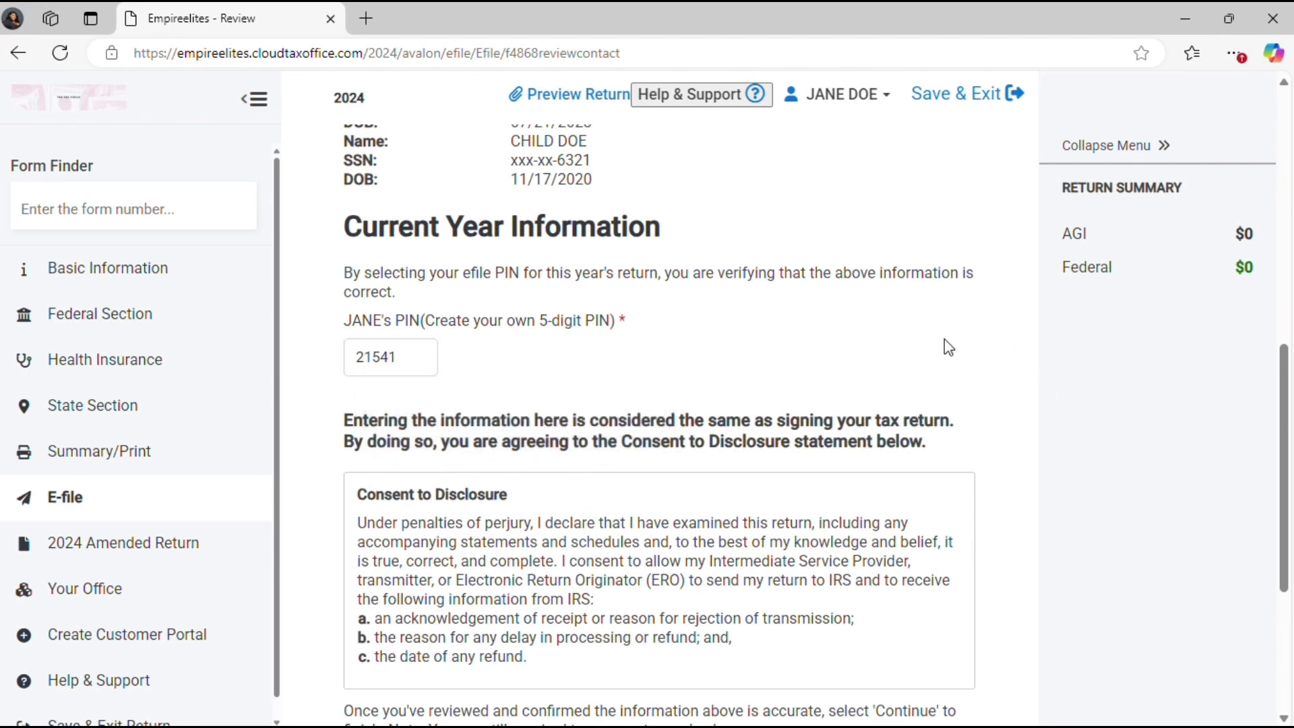
{"action": "scroll", "coordinate": [930, 354], "scroll_direction": "down", "scroll_amount": 3}
{"action": "scroll", "coordinate": [876, 512], "scroll_direction": "down", "scroll_amount": 2}
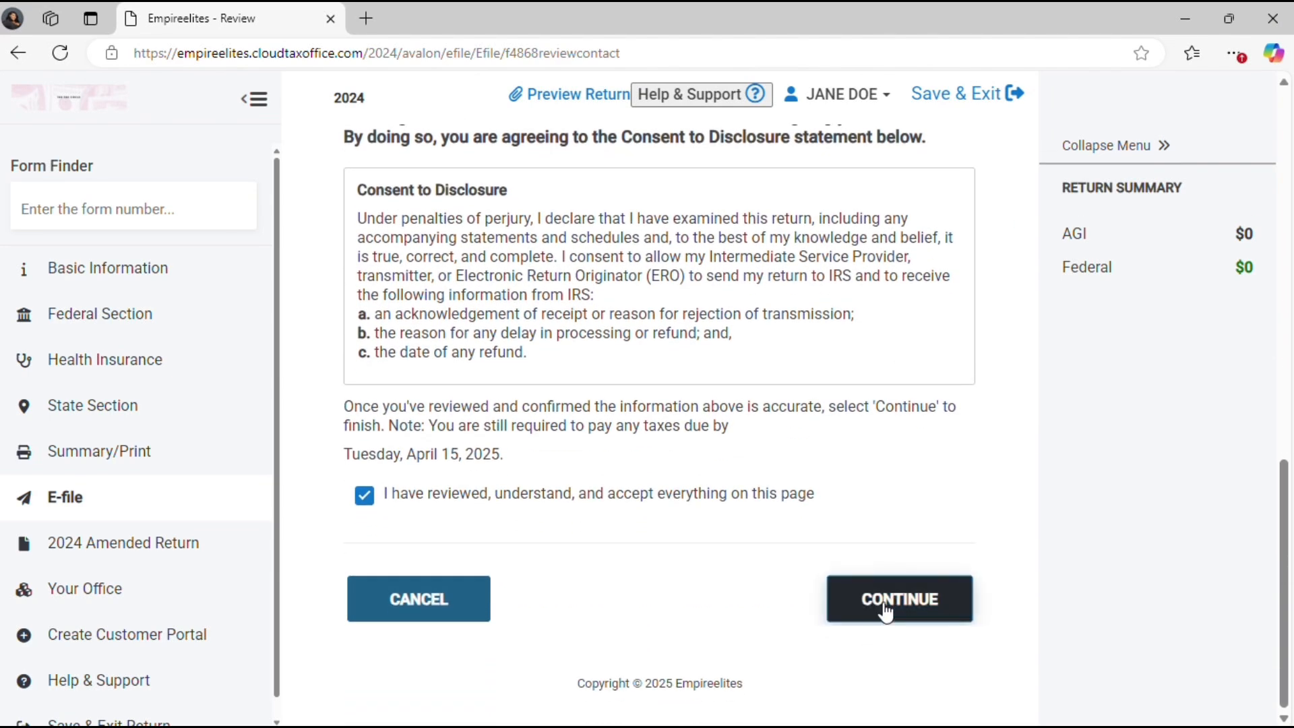
{"action": "left_click", "coordinate": [885, 610]}
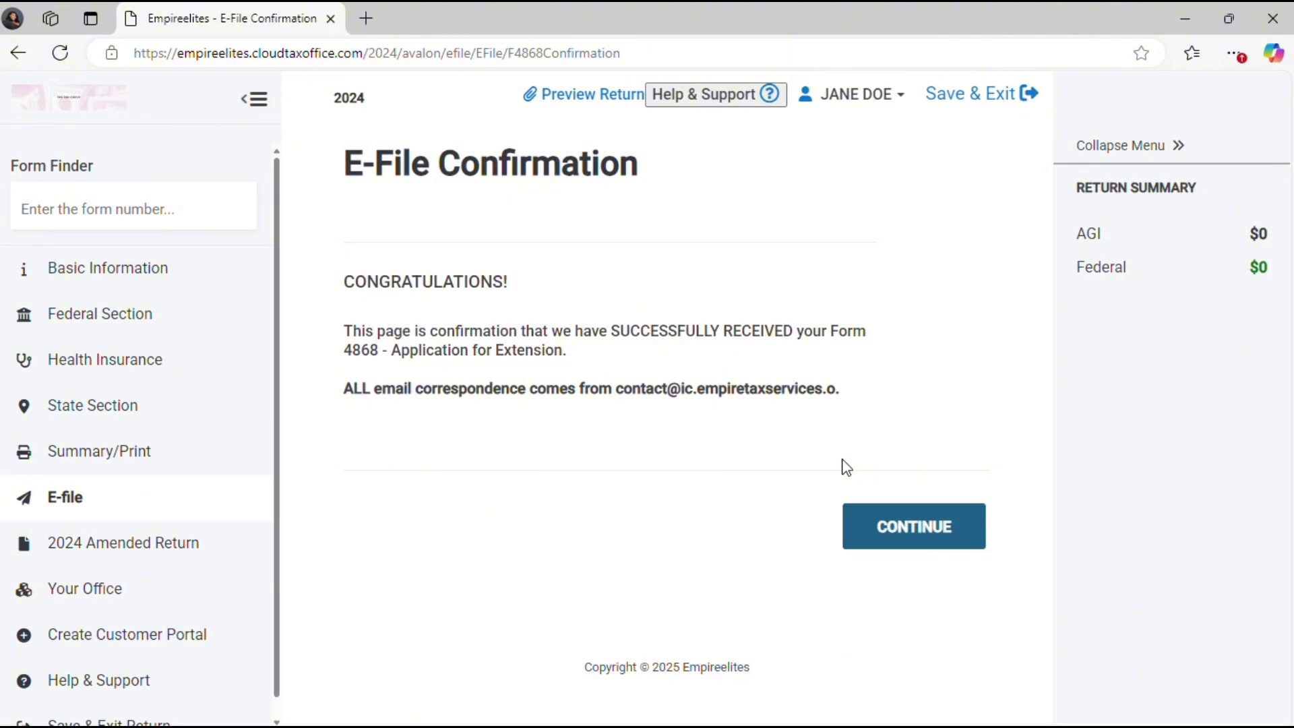
Step: Leave the E-File Confirmation page for the main menu
{"action": "left_click", "coordinate": [888, 543]}
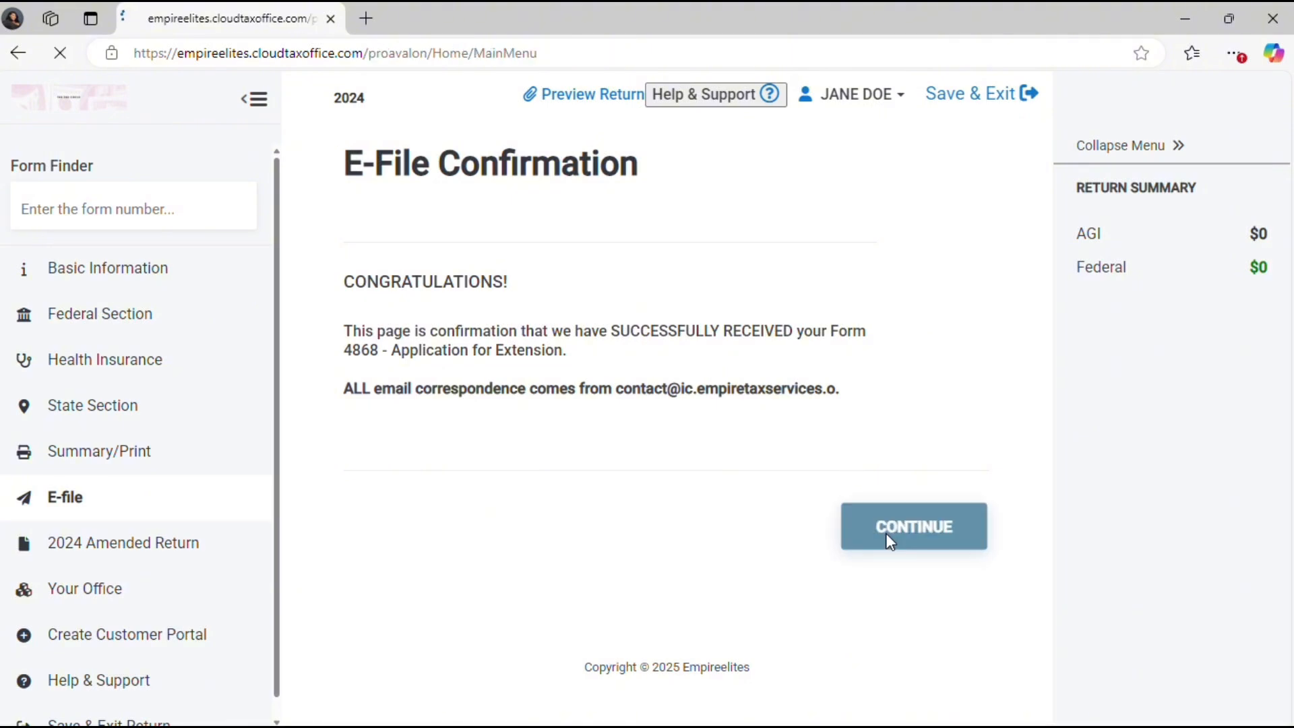